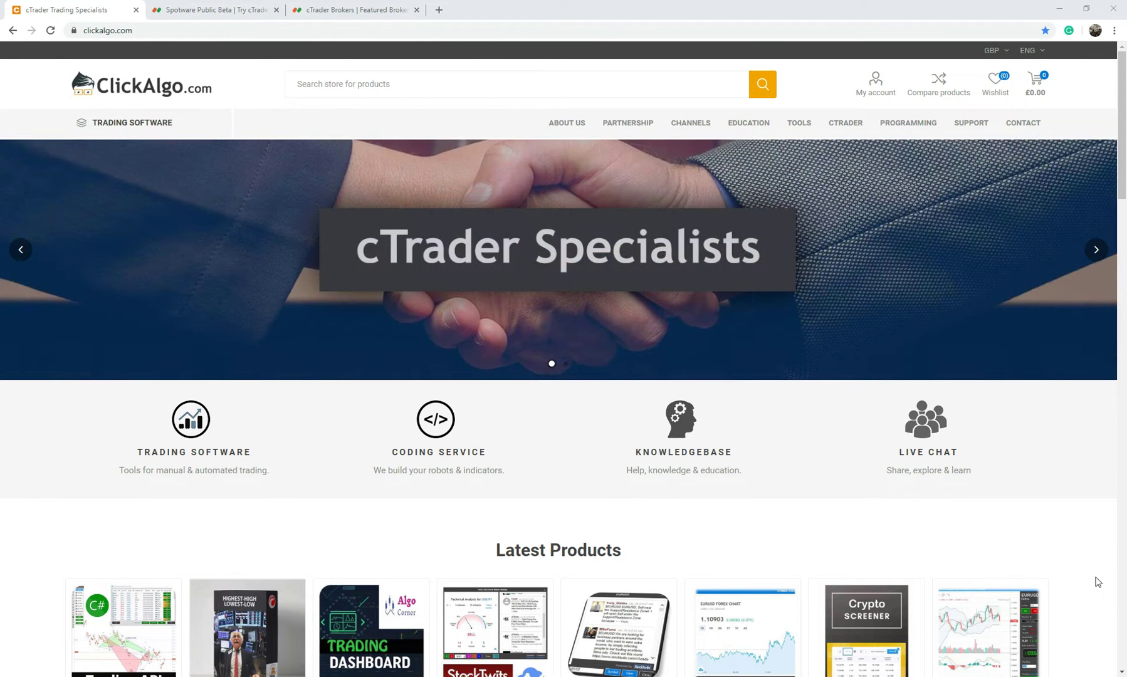
- Scroll through Spotware's cTrader Public Beta page
left_click(190, 11)
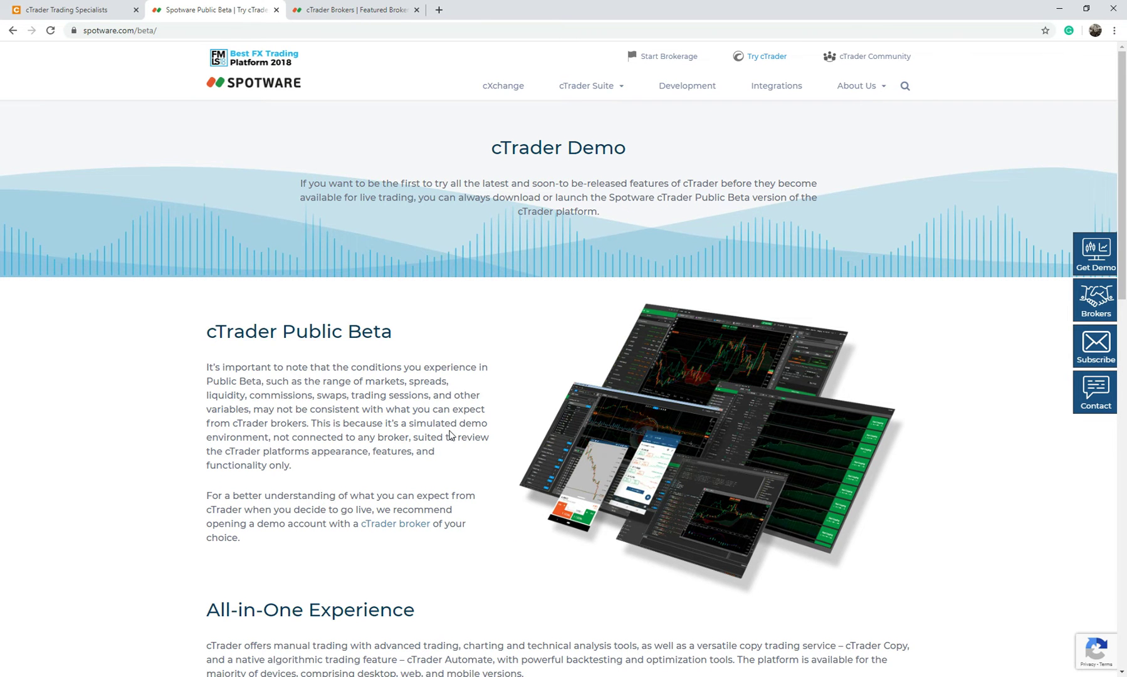
scroll(450, 435, "down", 2)
scroll(452, 432, "down", 4)
scroll(342, 455, "down", 4)
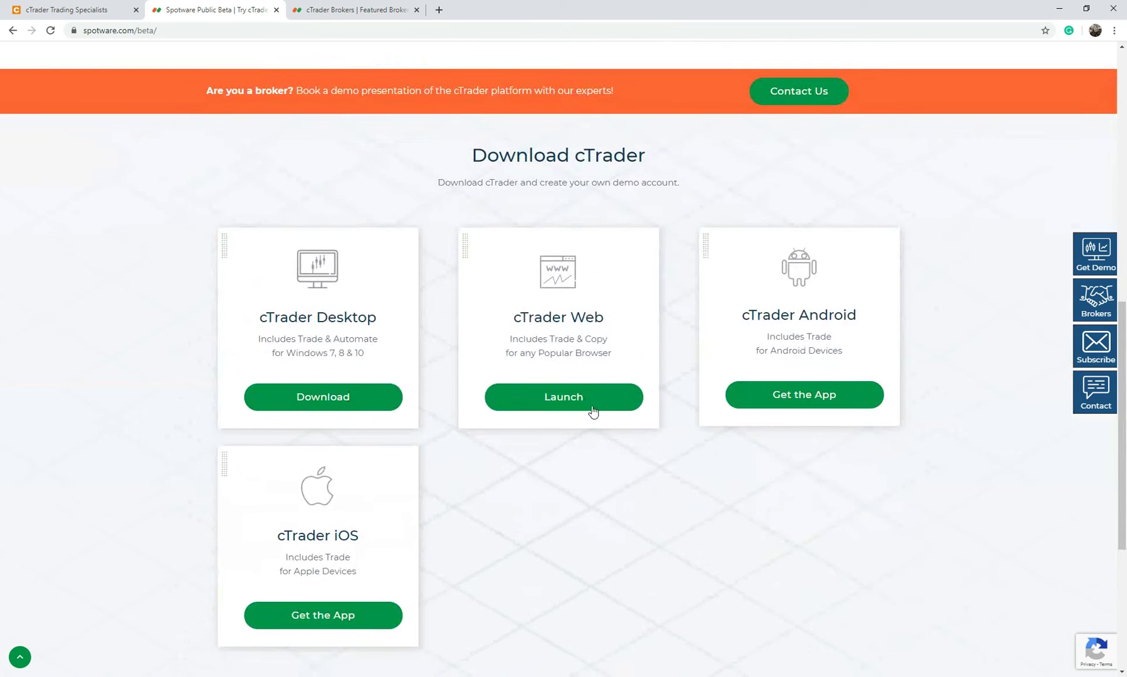
scroll(591, 395, "up", 3)
scroll(591, 390, "up", 6)
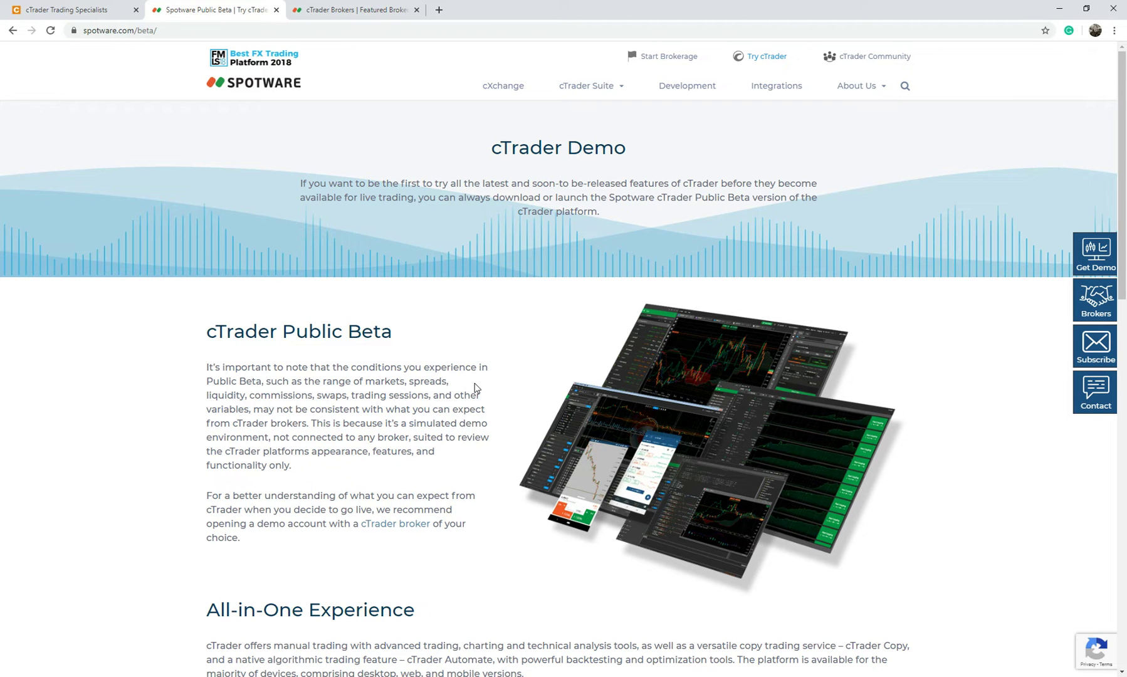
- Browse the Featured cTrader Brokers cards, then return to the ClickAlgo homepage tab
left_click(342, 11)
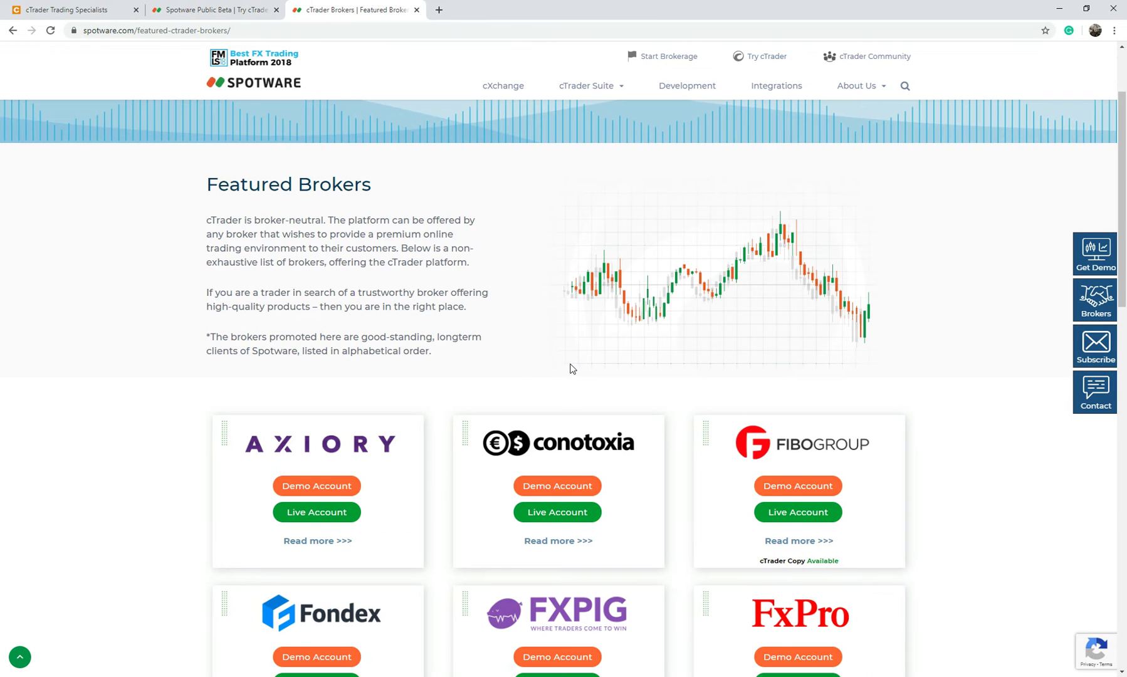
scroll(572, 371, "down", 2)
scroll(572, 369, "down", 3)
scroll(572, 368, "down", 1)
scroll(571, 368, "down", 3)
scroll(572, 369, "down", 3)
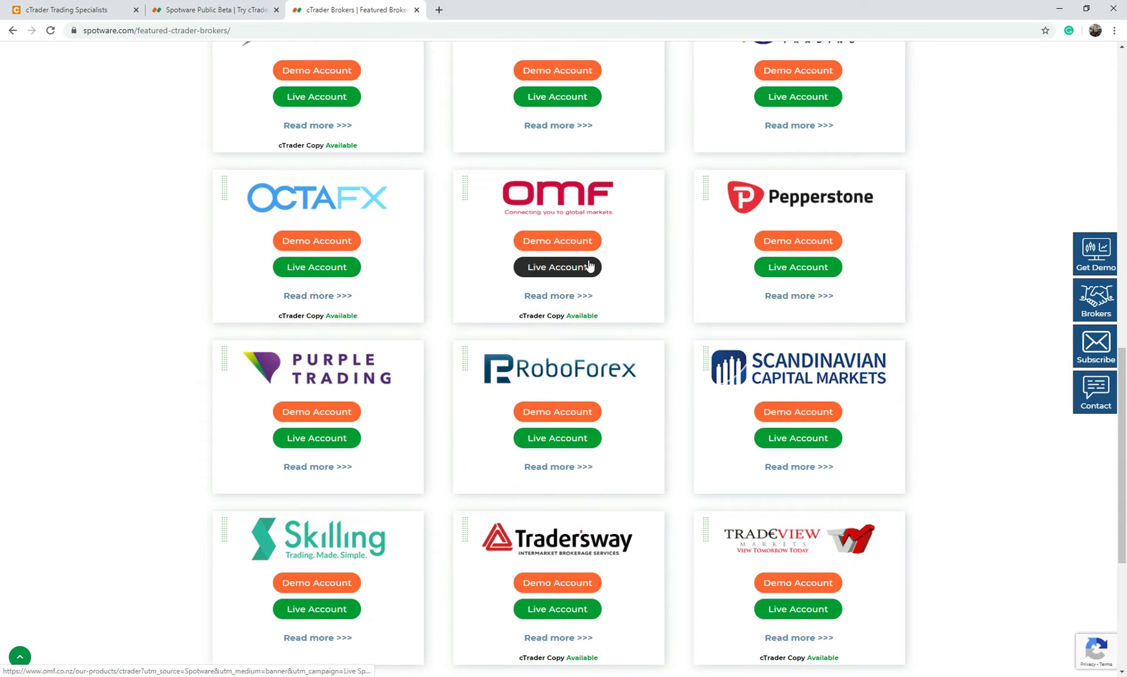
scroll(589, 266, "up", 3)
scroll(589, 266, "up", 4)
key("ctrl+1")
mouse_move(845, 123)
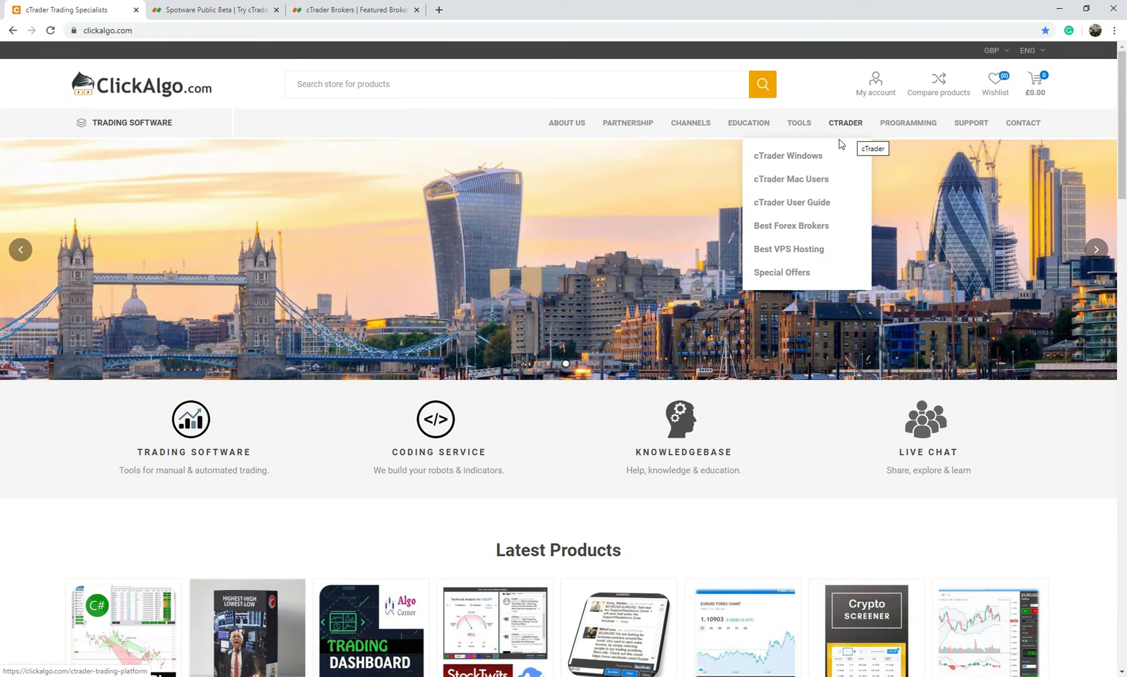
- Go from ClickAlgo's best forex brokers page to IC Markets' Try a Free Demo form and scroll through it
left_click(806, 229)
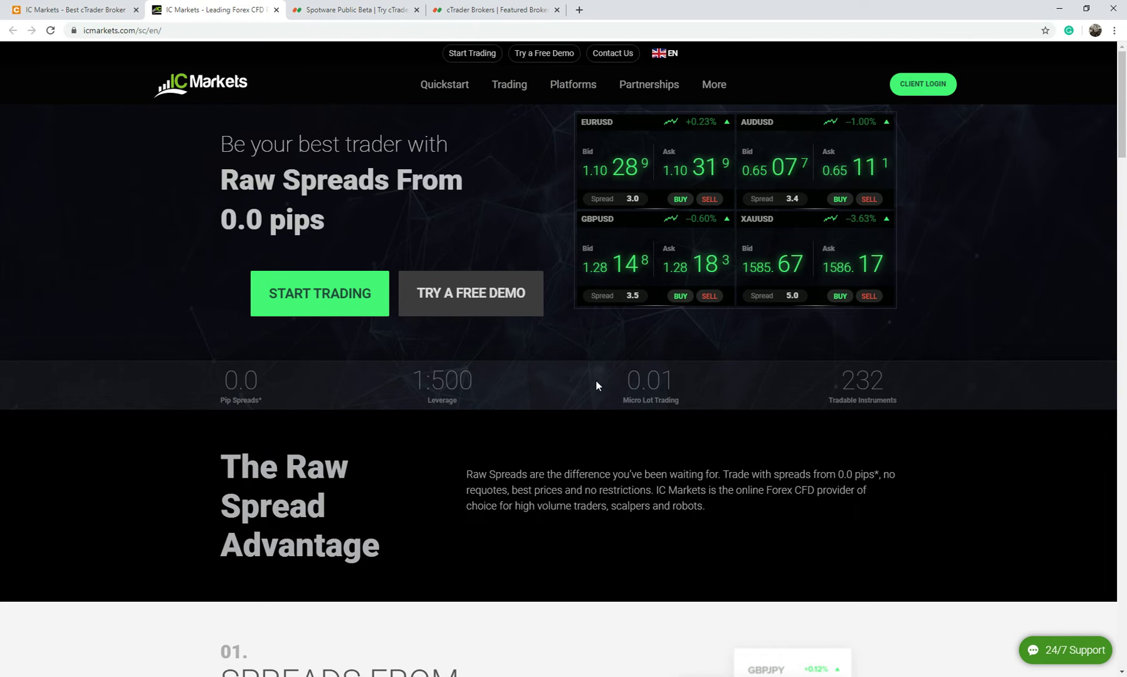
left_click(546, 55)
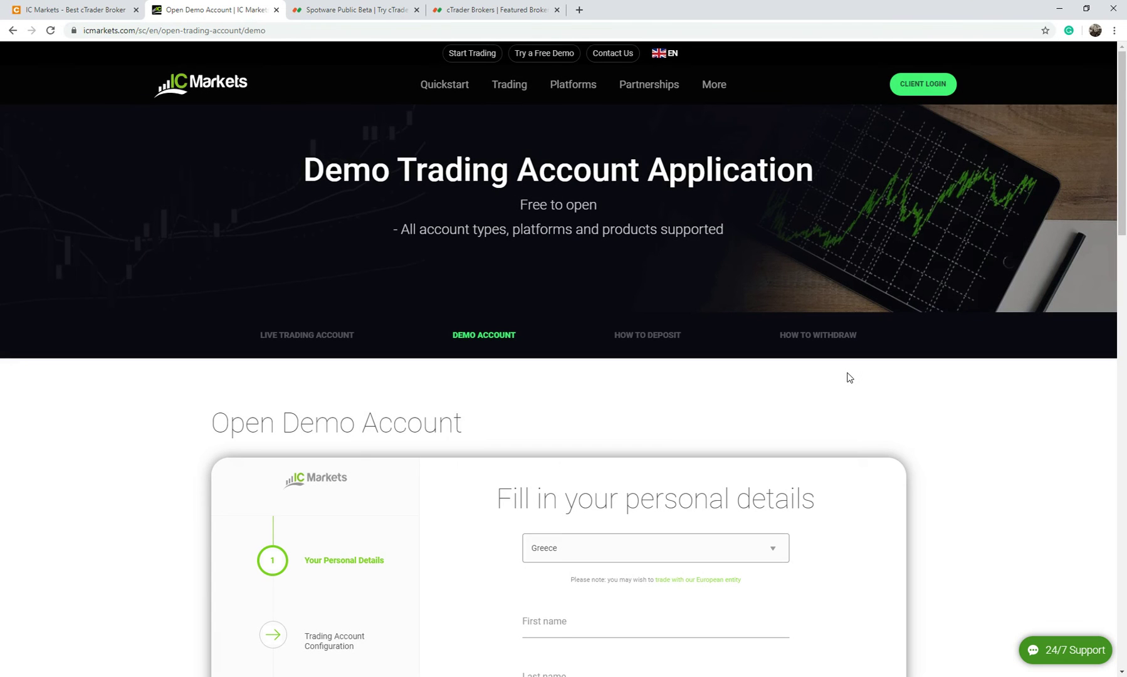
scroll(936, 365, "down", 2)
scroll(933, 368, "down", 2)
scroll(933, 371, "down", 1)
scroll(933, 371, "down", 4)
scroll(933, 375, "up", 2)
scroll(863, 372, "up", 6)
- Close the IC Markets demo tab and read ClickAlgo's FxPro broker review
left_click(276, 10)
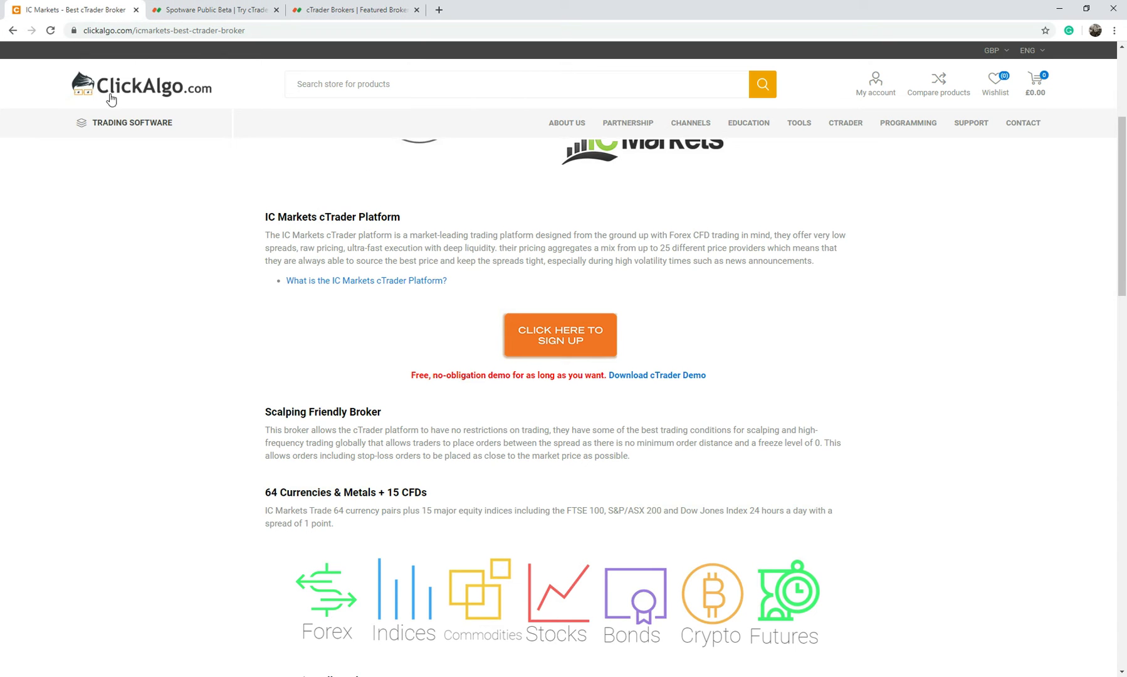
left_click(17, 30)
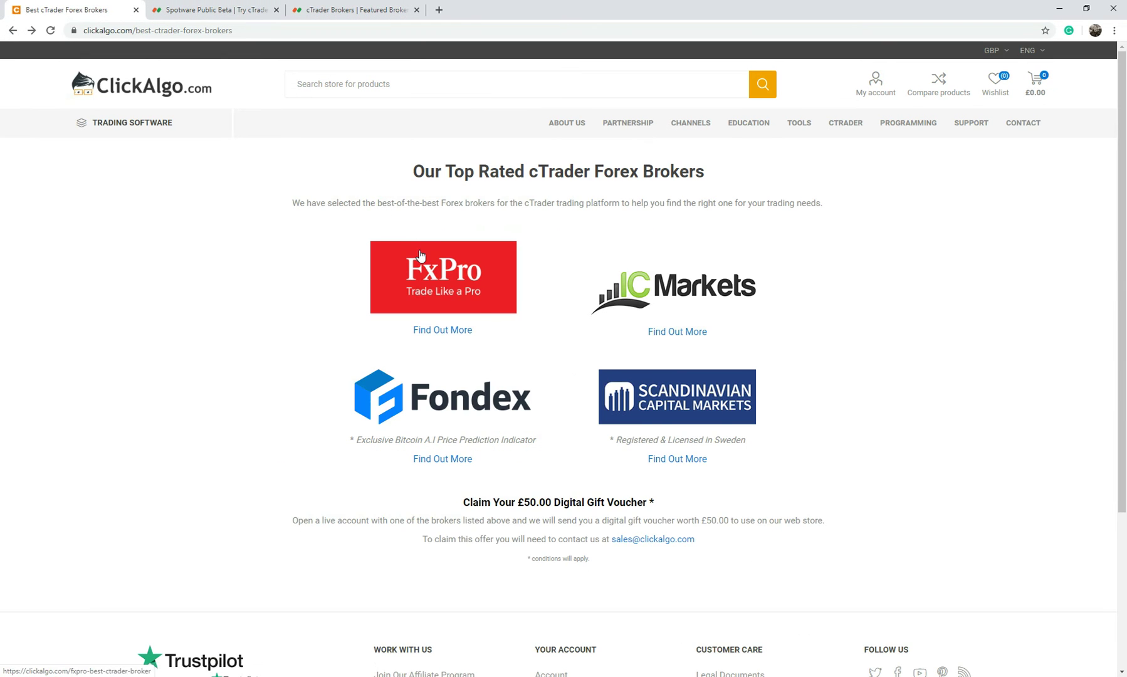
left_click(420, 253)
scroll(443, 466, "down", 4)
scroll(386, 286, "down", 4)
scroll(386, 286, "up", 5)
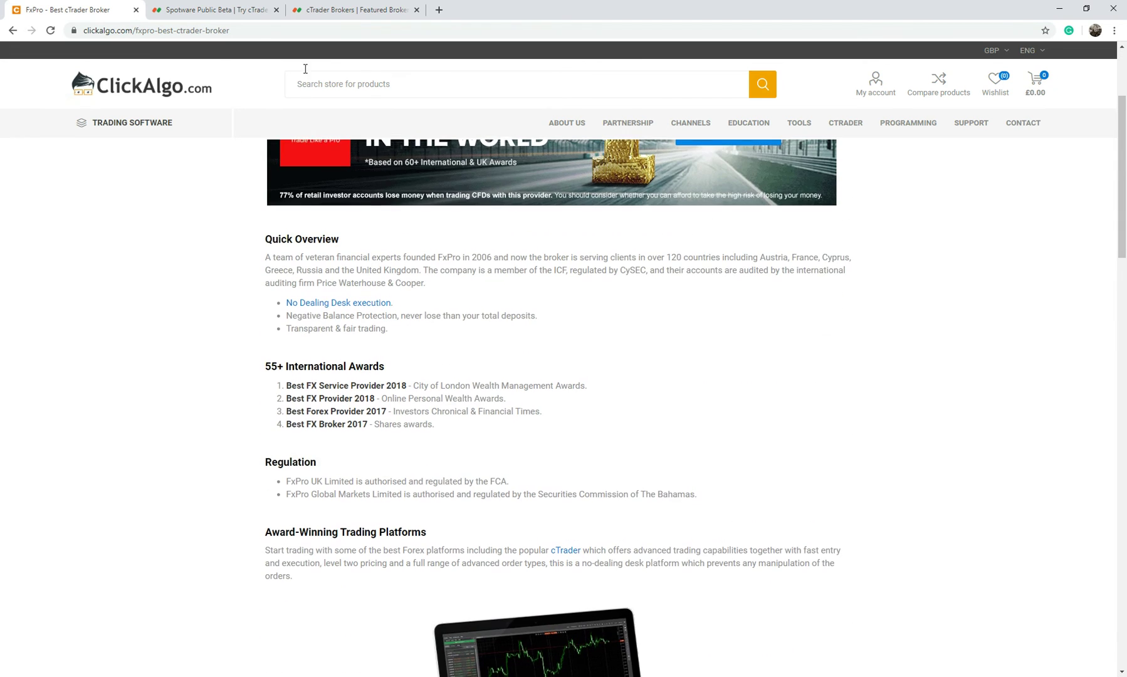
- Search the web for 'fxpr' from the address bar to reach FxPro's website
left_click(264, 30)
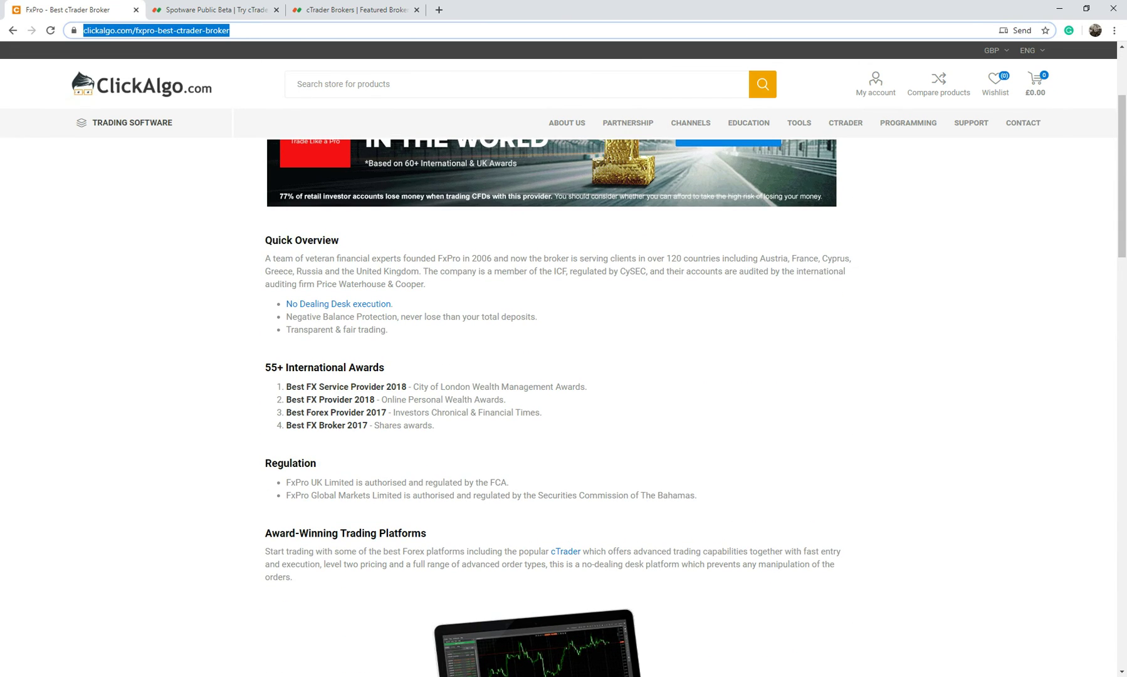
type("fxpr")
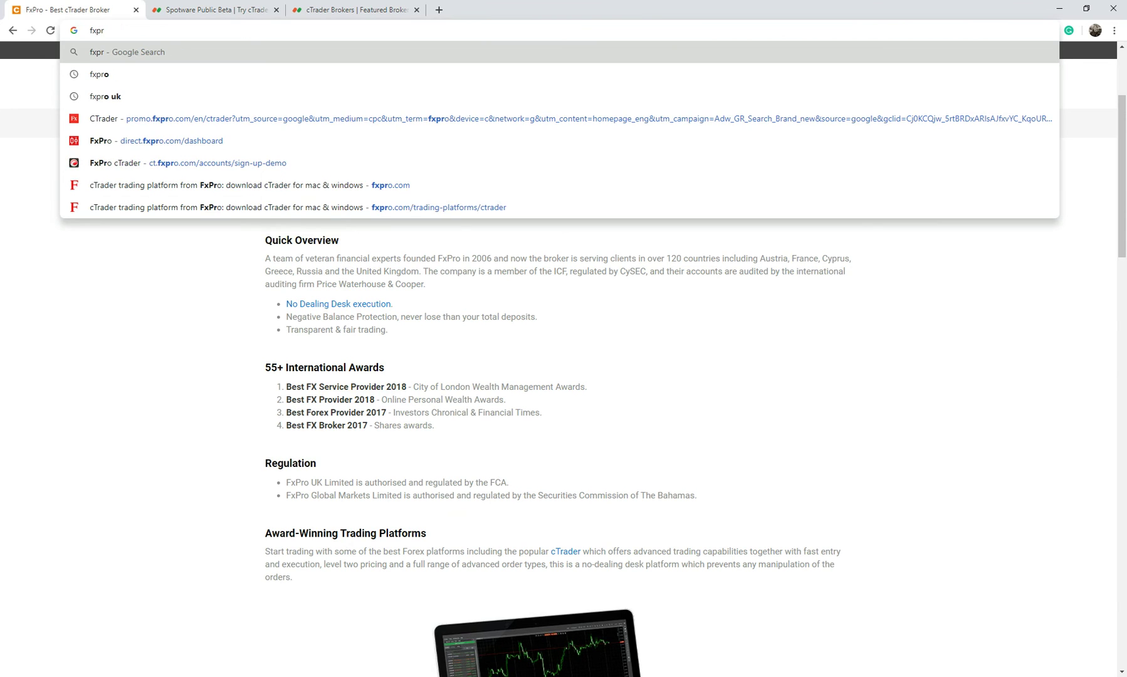
key("Return")
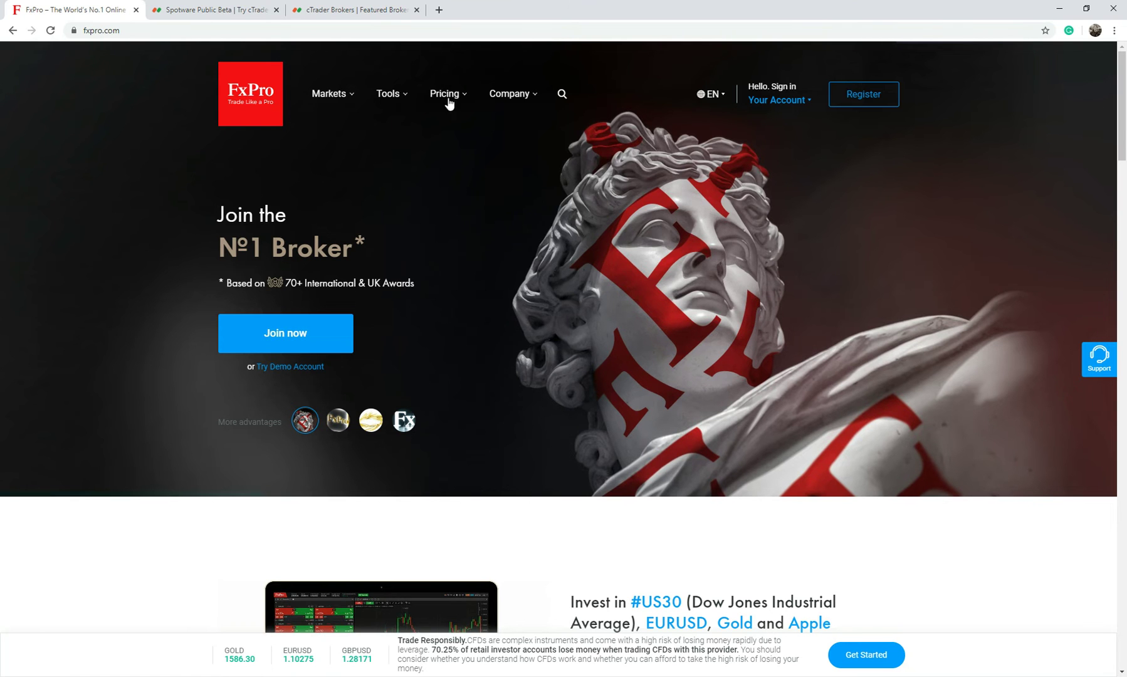
mouse_move(391, 93)
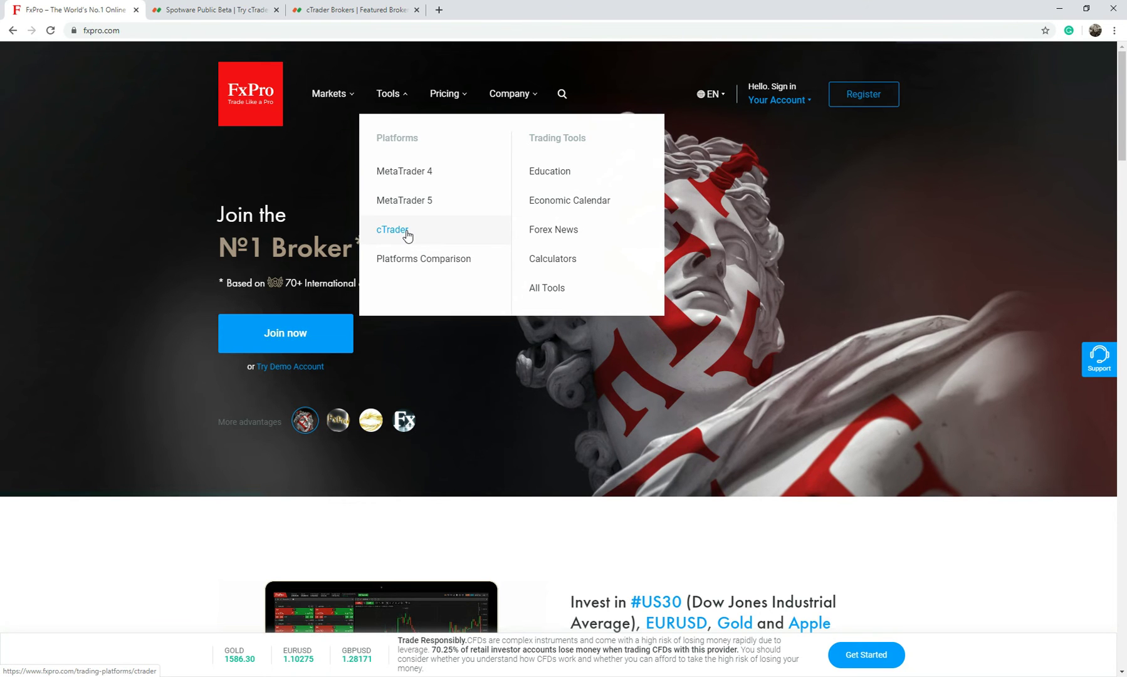
- Download cTrader for Windows from FxPro's cTrader page and keep the installer
left_click(405, 232)
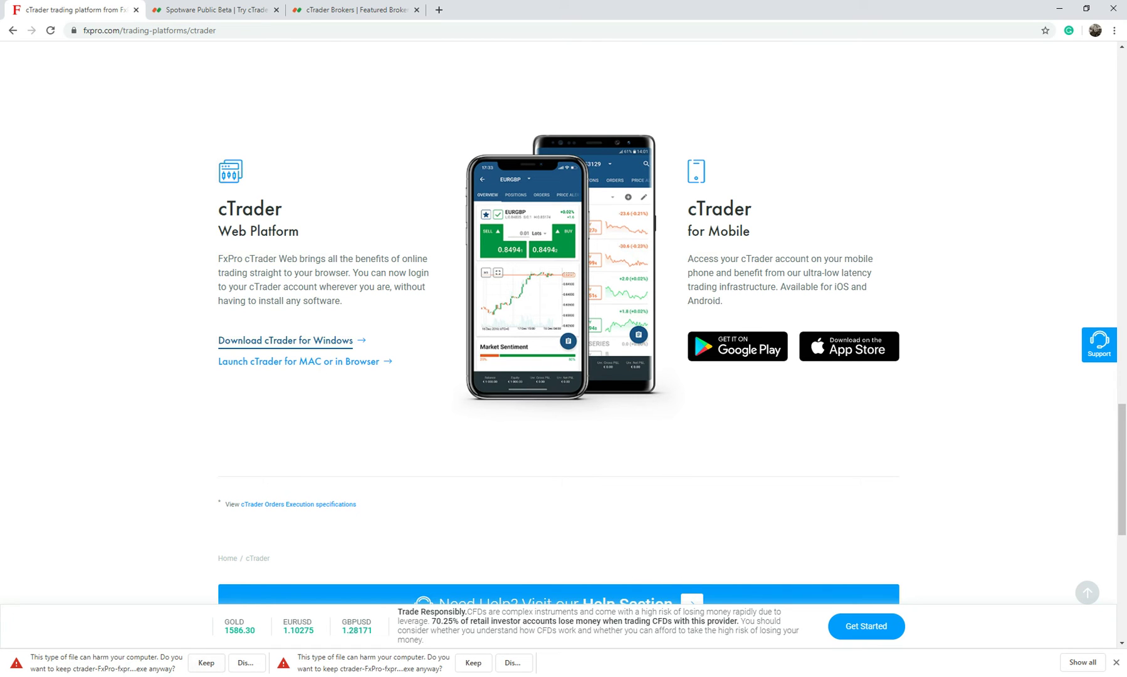
left_click(1115, 662)
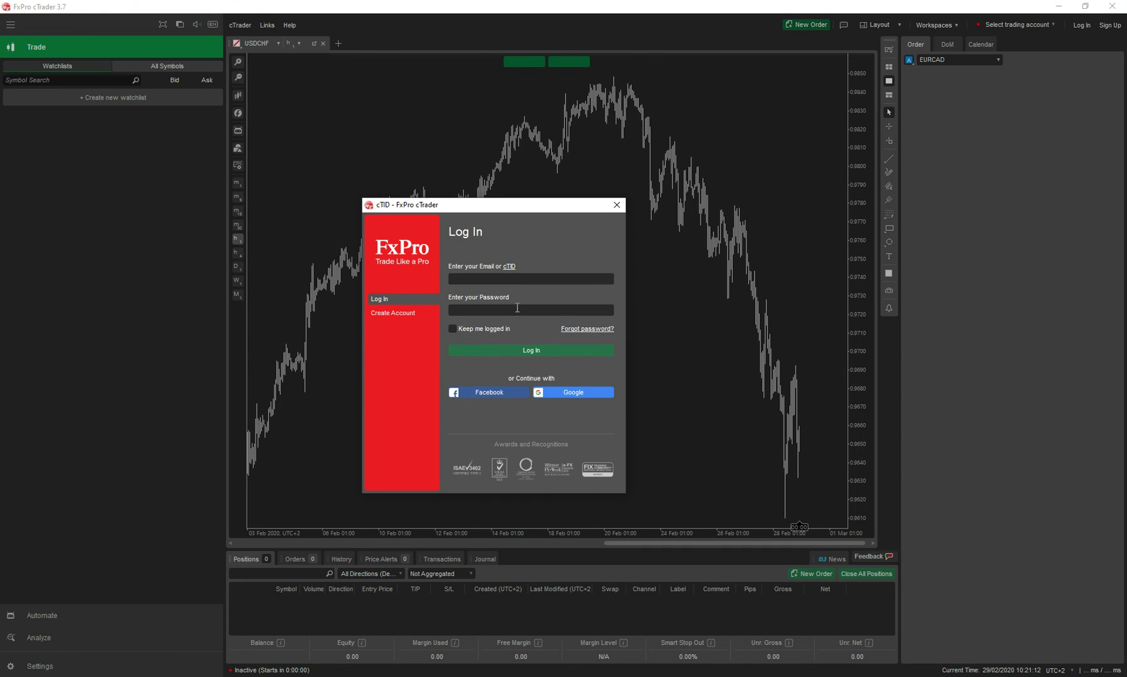
- Switch the cTID dialog to Create Account and select the Email and Password fields
left_click(389, 313)
left_click(478, 277)
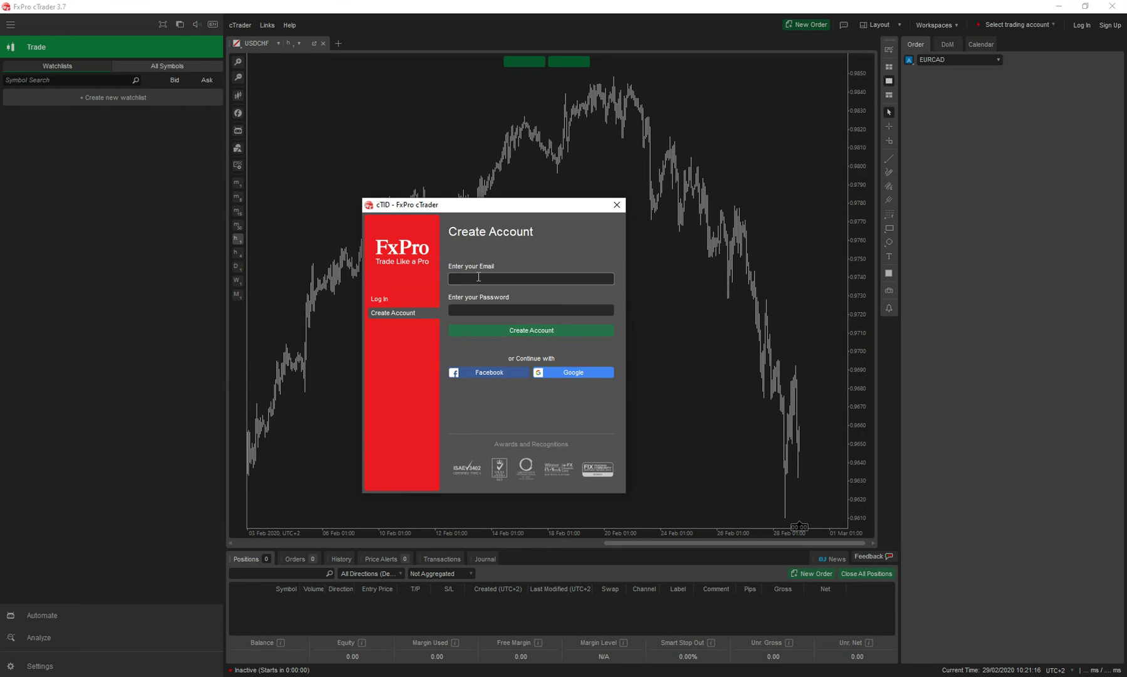
left_click(484, 311)
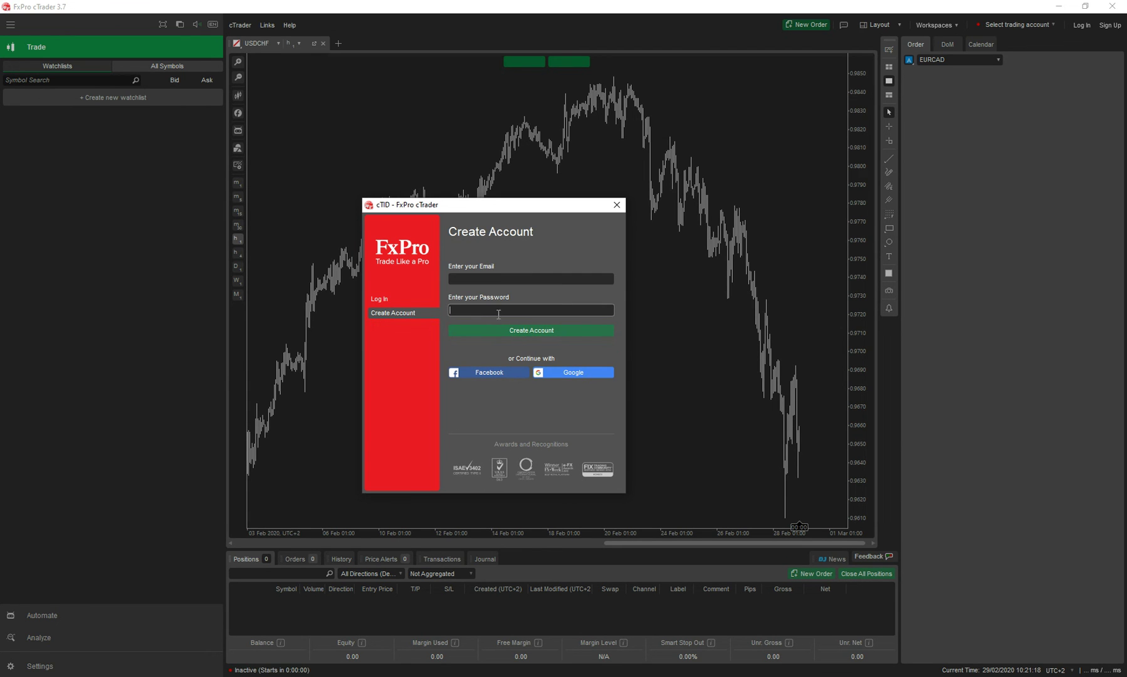